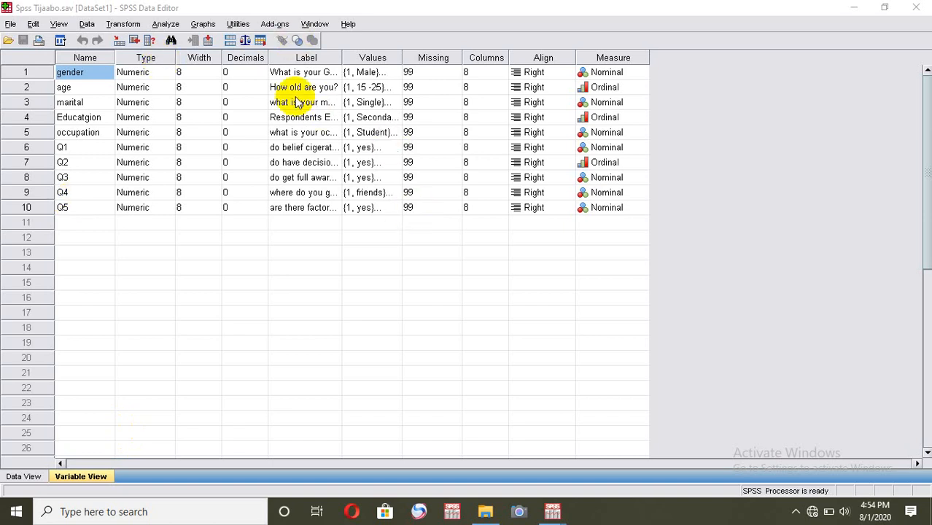
Step: Show the data values, start a Frequencies analysis and add all the survey variables to its variable list
{"action": "left_click", "coordinate": [22, 478]}
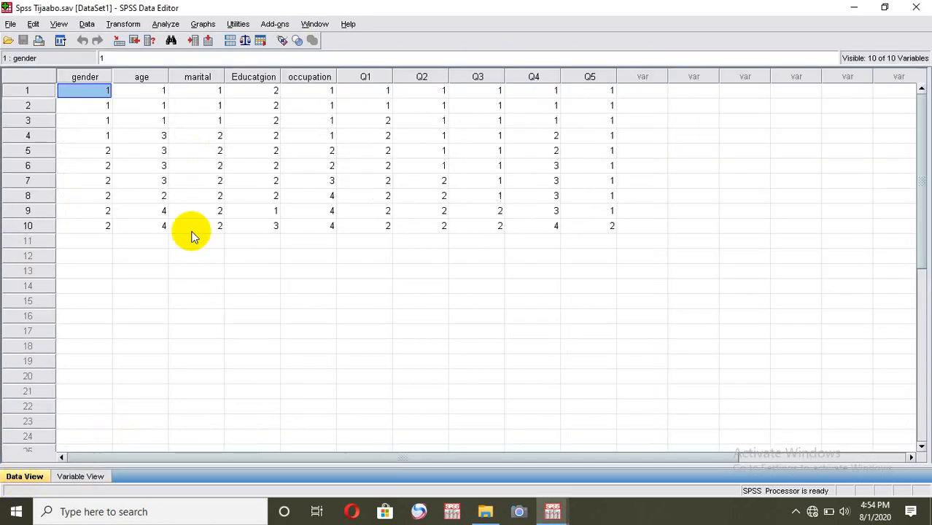
{"action": "left_click", "coordinate": [166, 26]}
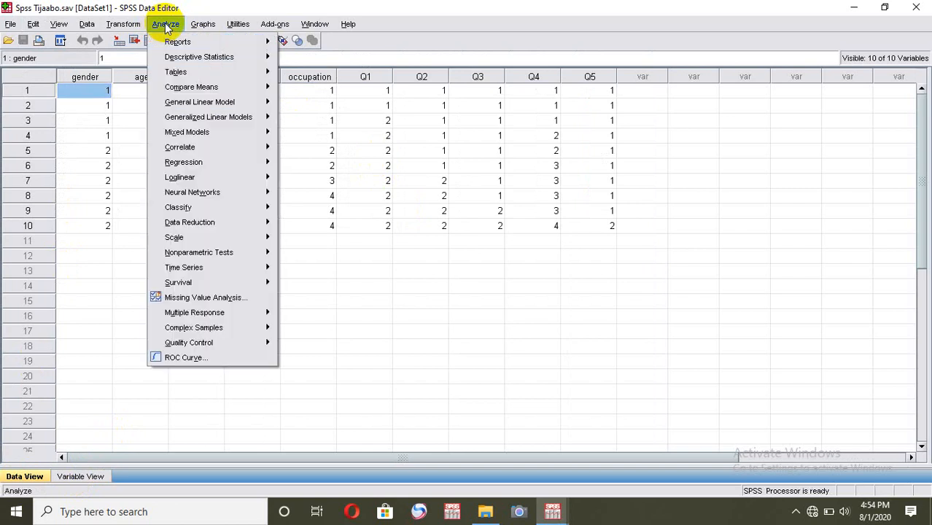
{"action": "mouse_move", "coordinate": [202, 57]}
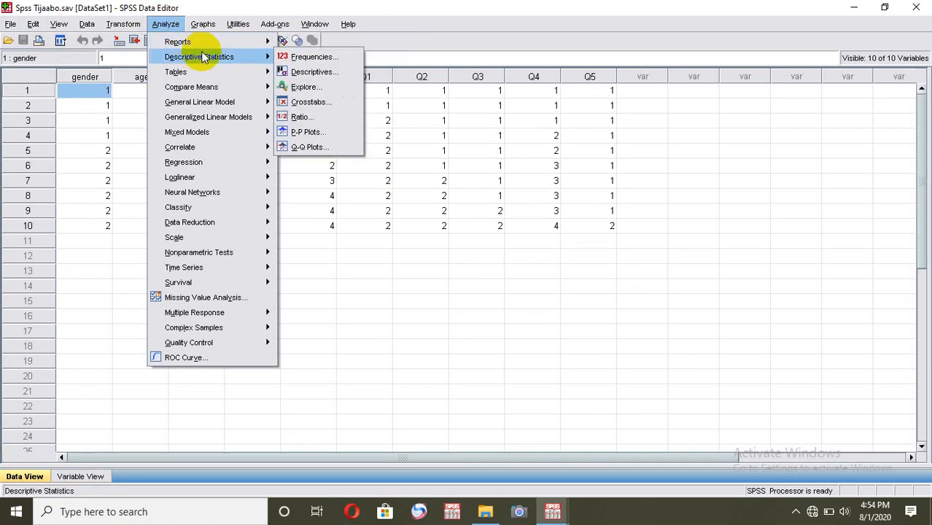
{"action": "left_click", "coordinate": [313, 58]}
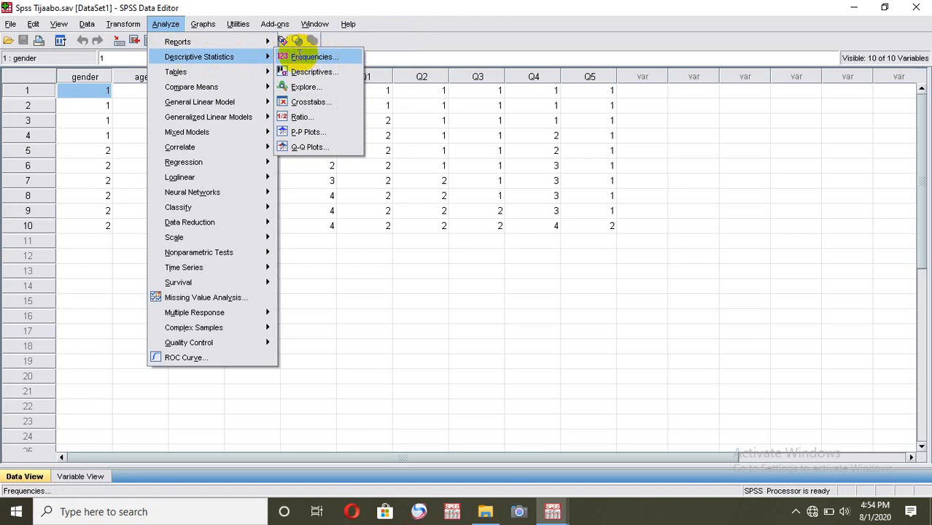
{"action": "left_click", "coordinate": [301, 53]}
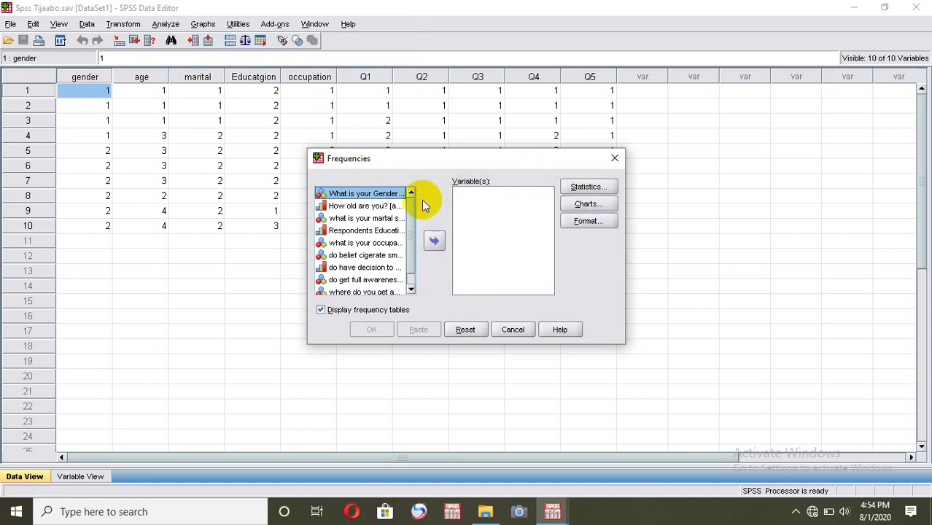
{"action": "left_click", "coordinate": [348, 231]}
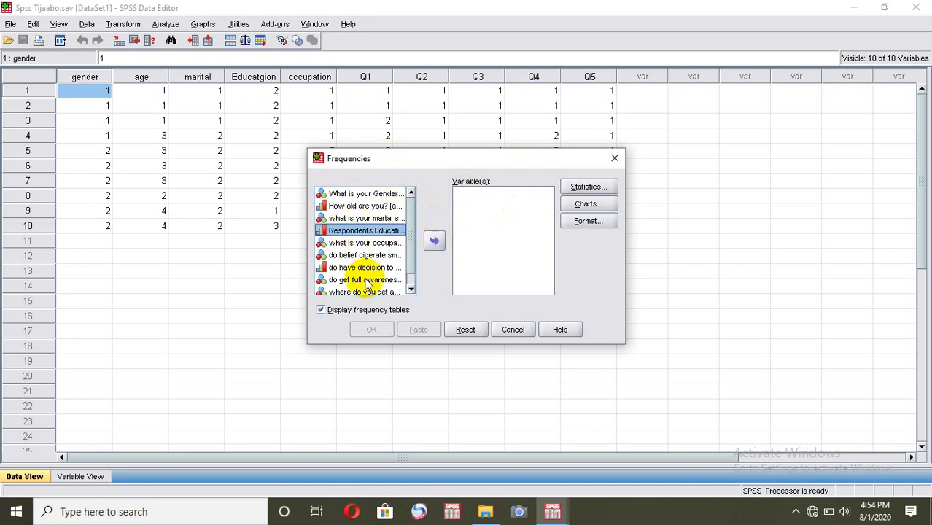
{"action": "left_click", "coordinate": [346, 243]}
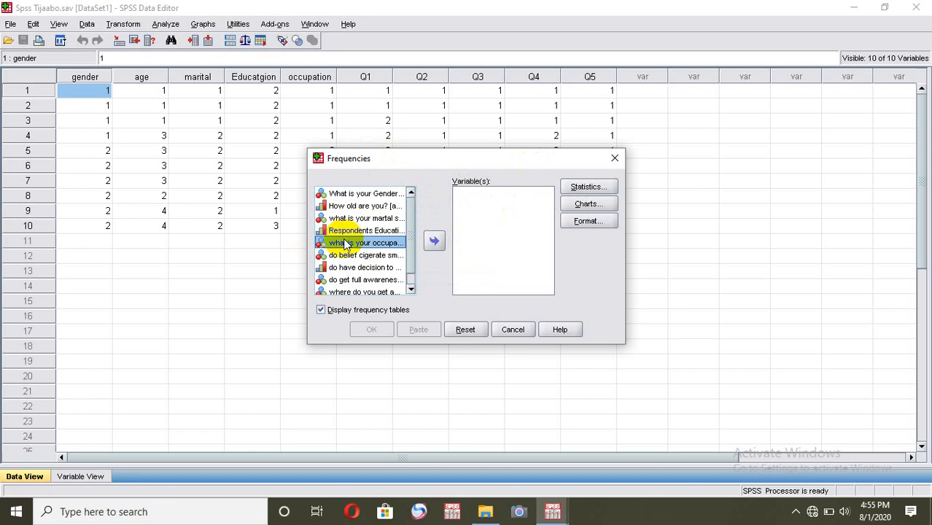
{"action": "key", "text": "ctrl+a"}
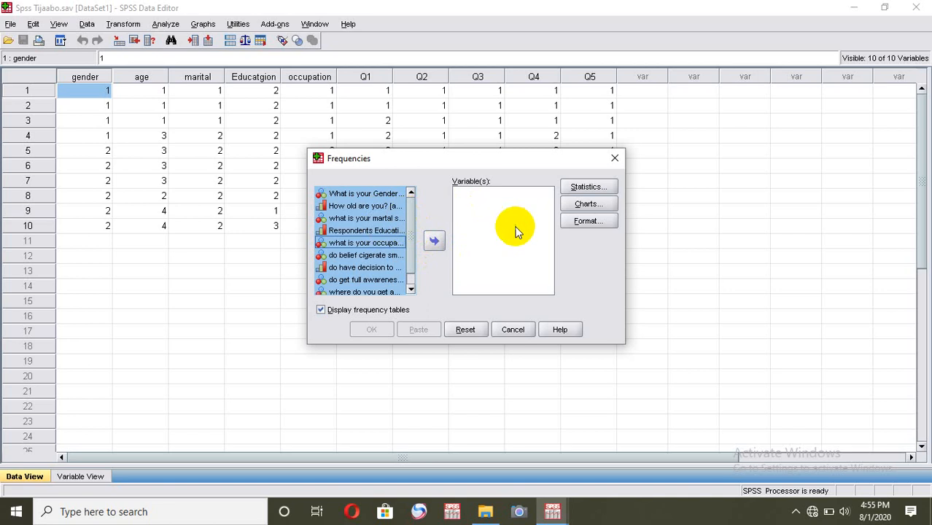
{"action": "left_click", "coordinate": [434, 242]}
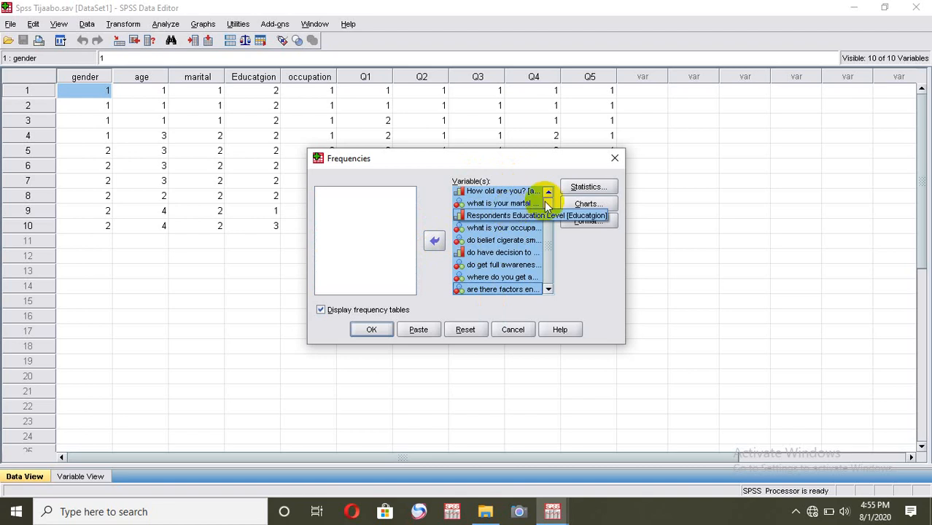
Step: Examine the Statistics, Charts and Format options available for the frequency analysis
{"action": "left_click", "coordinate": [588, 187]}
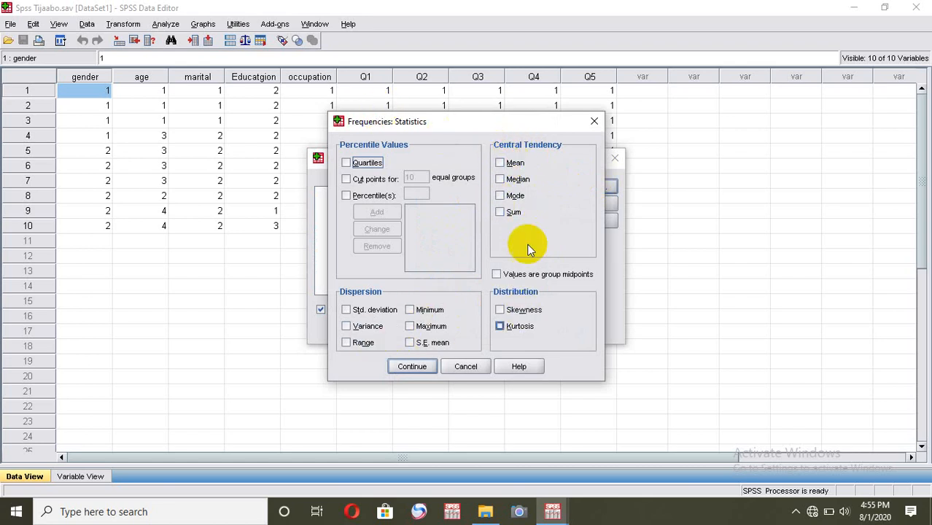
{"action": "left_click", "coordinate": [593, 121]}
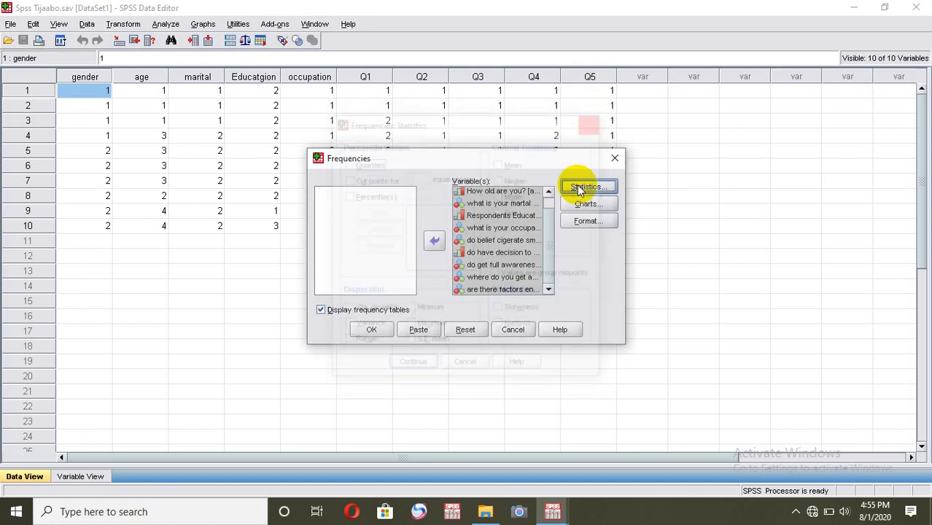
{"action": "left_click", "coordinate": [588, 203]}
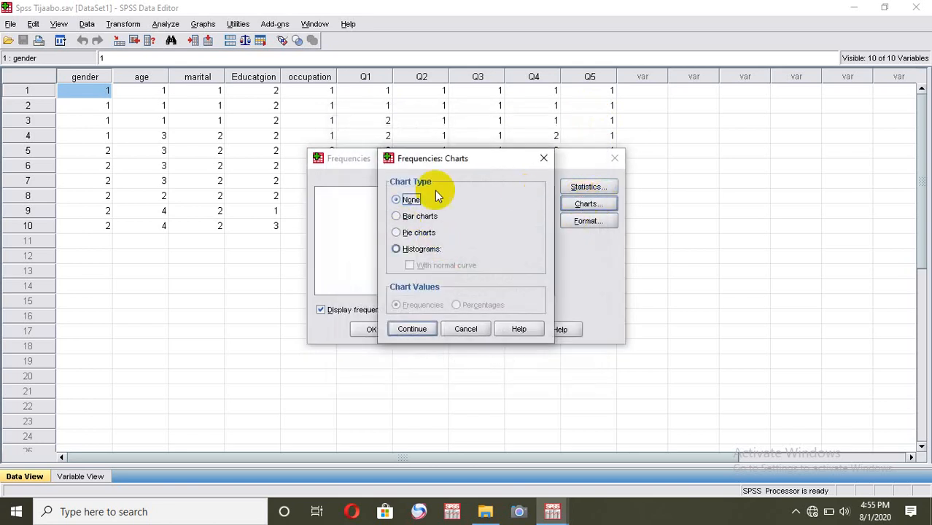
{"action": "left_click", "coordinate": [544, 159]}
{"action": "left_click", "coordinate": [575, 220]}
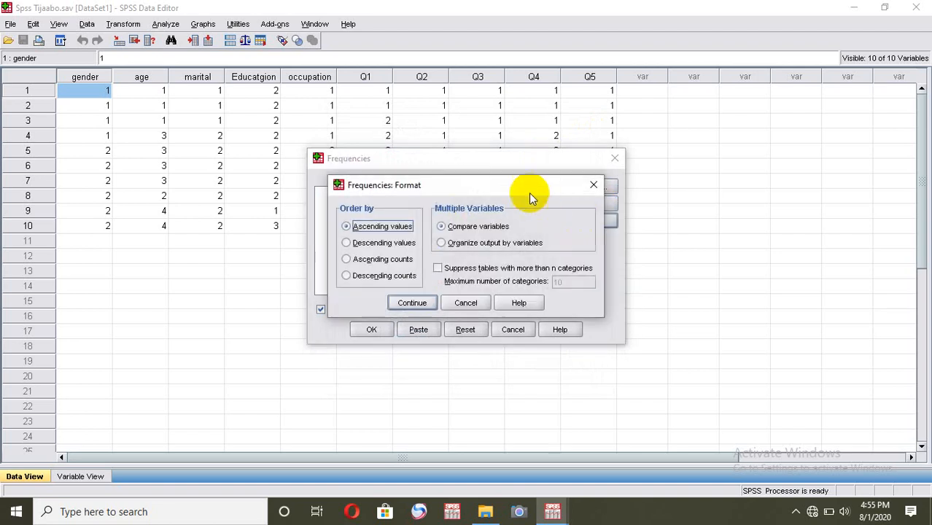
{"action": "left_click", "coordinate": [592, 186]}
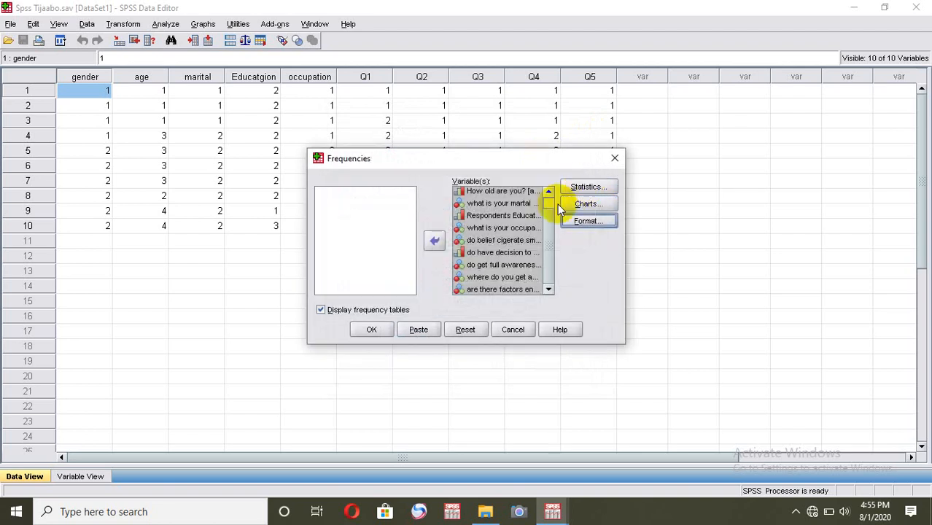
Step: Run the frequency analysis and bring up its frequency tables in the output document
{"action": "left_click", "coordinate": [372, 330]}
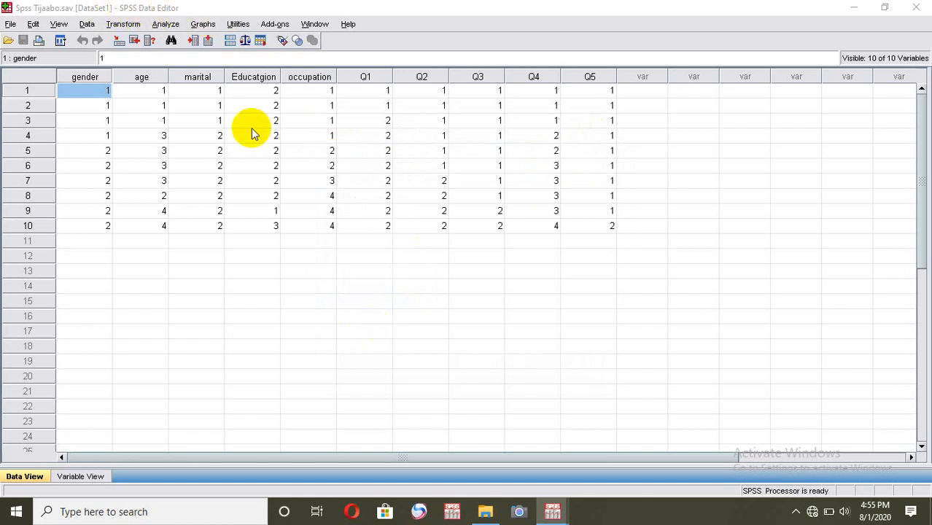
{"action": "left_click", "coordinate": [553, 513]}
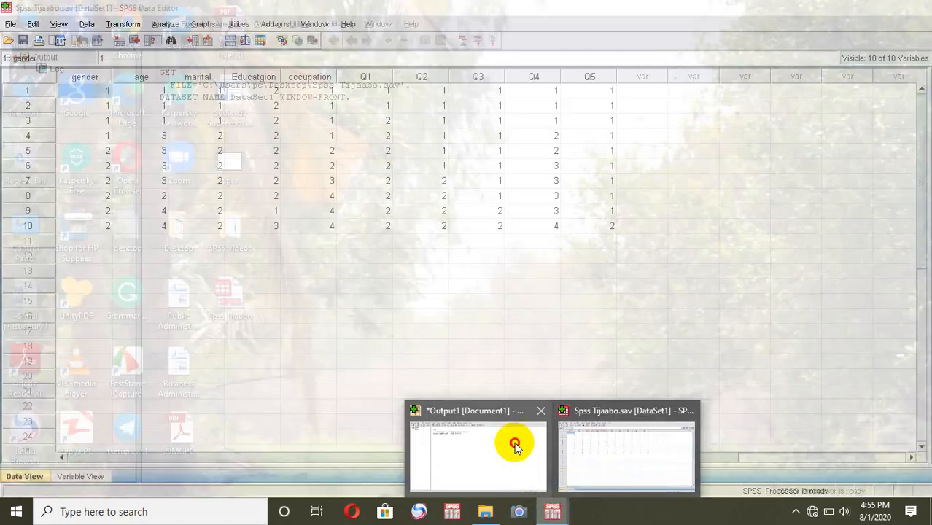
{"action": "left_click", "coordinate": [510, 441]}
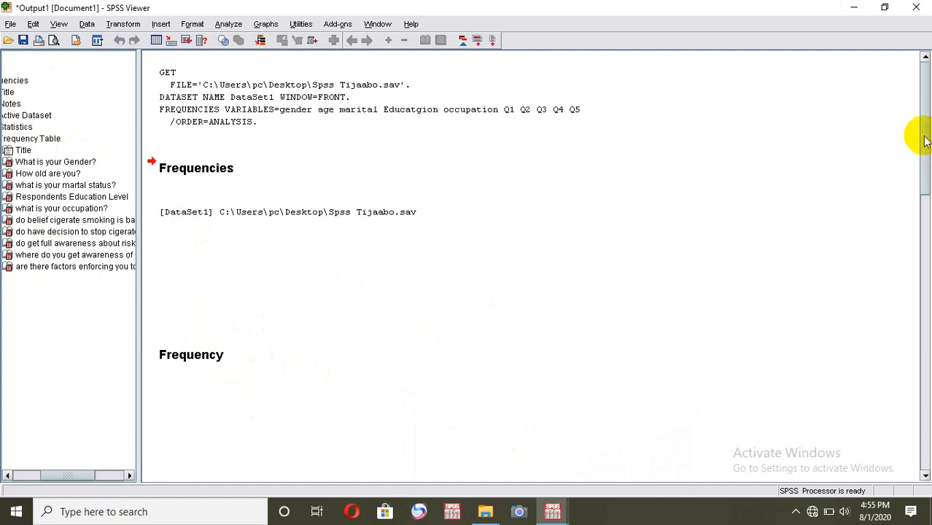
{"action": "left_click_drag", "start_coordinate": [924, 138], "coordinate": [883, 167]}
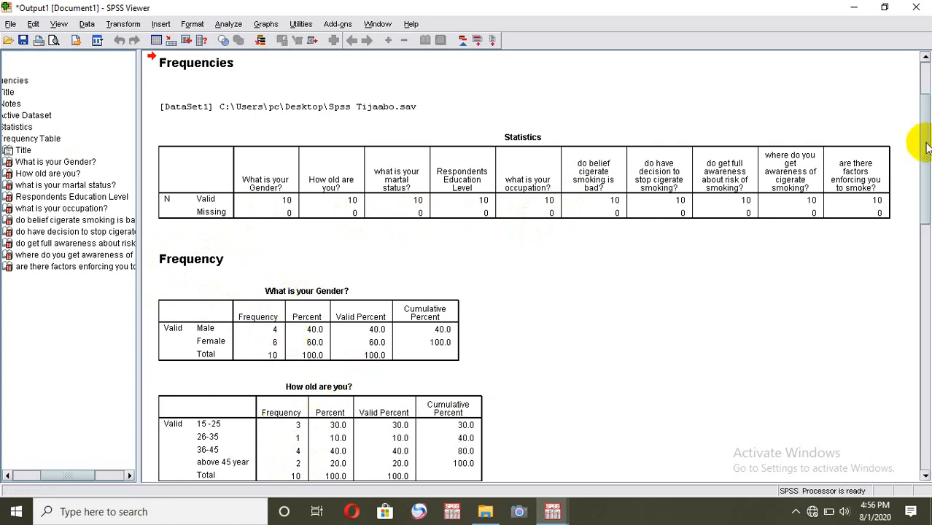
{"action": "left_click_drag", "start_coordinate": [927, 145], "coordinate": [926, 191]}
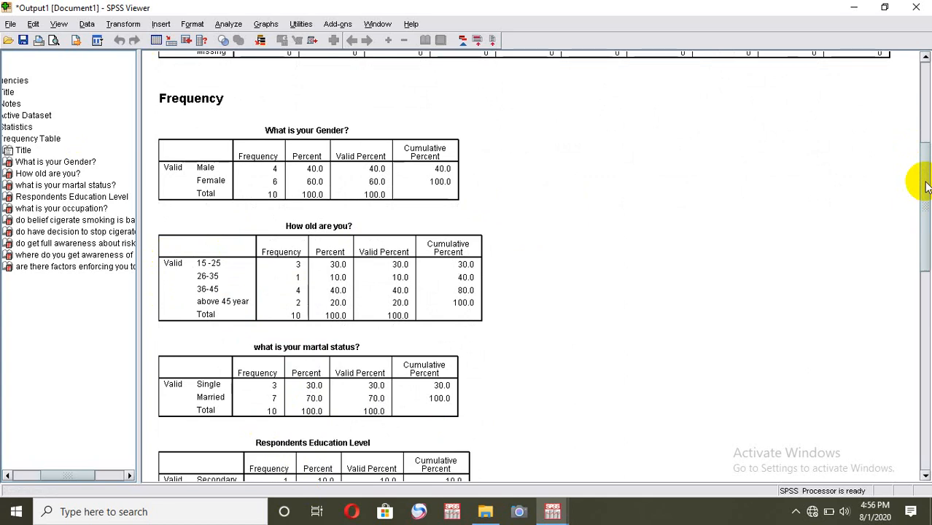
Step: Try to select all output items, leaving out the log, Frequencies title, dataset line, Statistics table and notes
{"action": "left_click", "coordinate": [326, 173]}
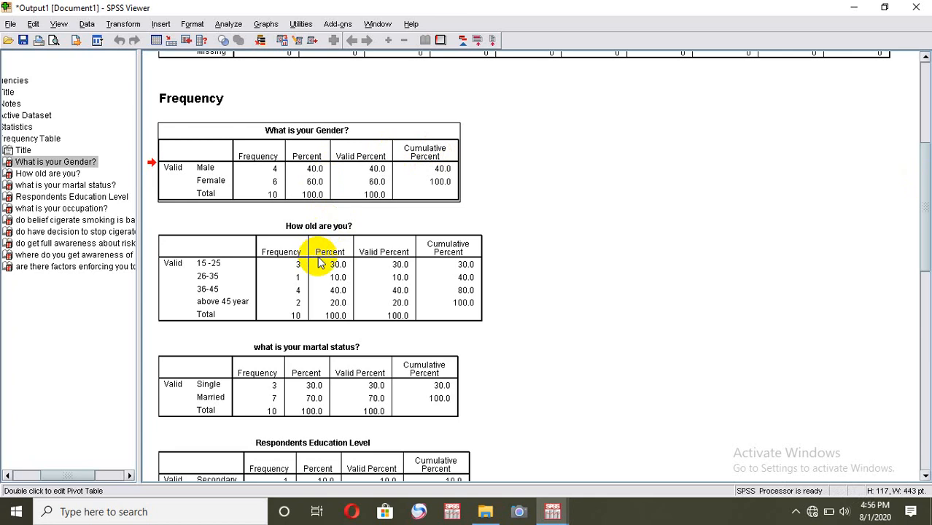
{"action": "key", "text": "ctrl+a"}
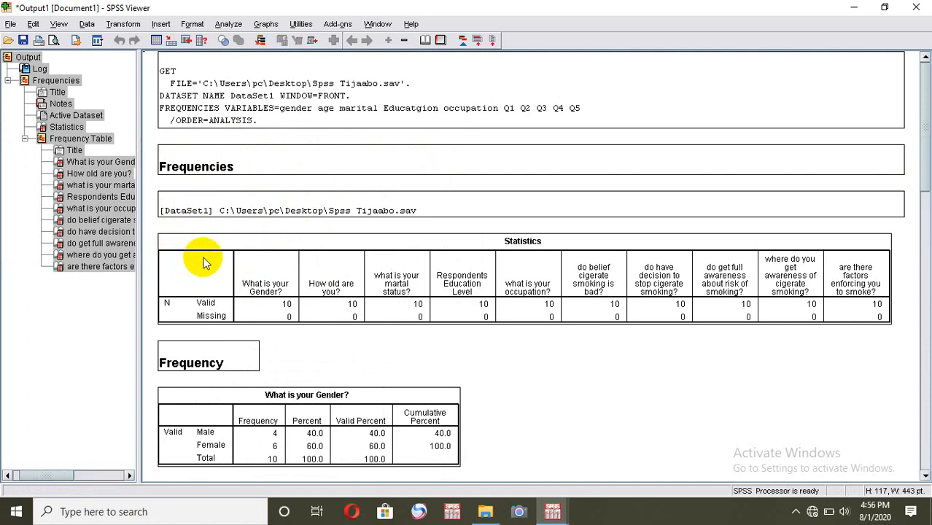
{"action": "left_click", "coordinate": [296, 106]}
{"action": "left_click", "coordinate": [279, 165]}
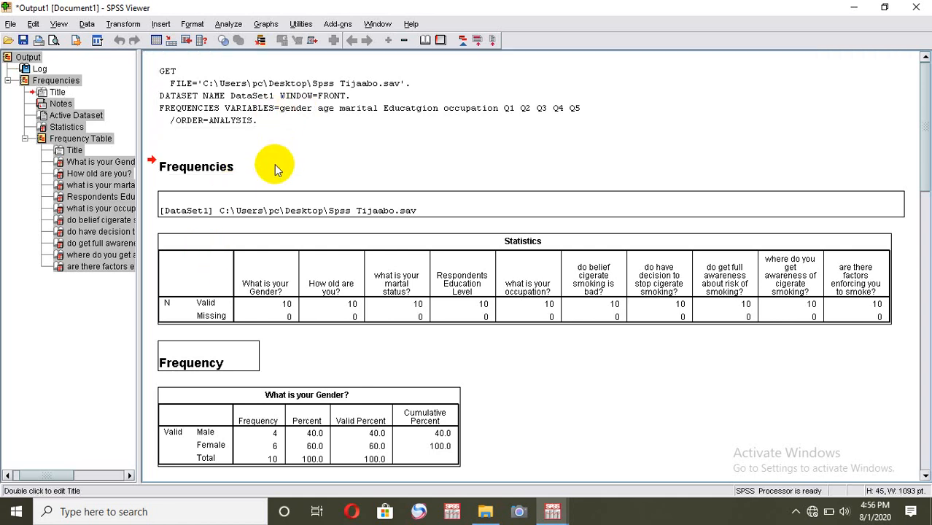
{"action": "left_click", "coordinate": [290, 211]}
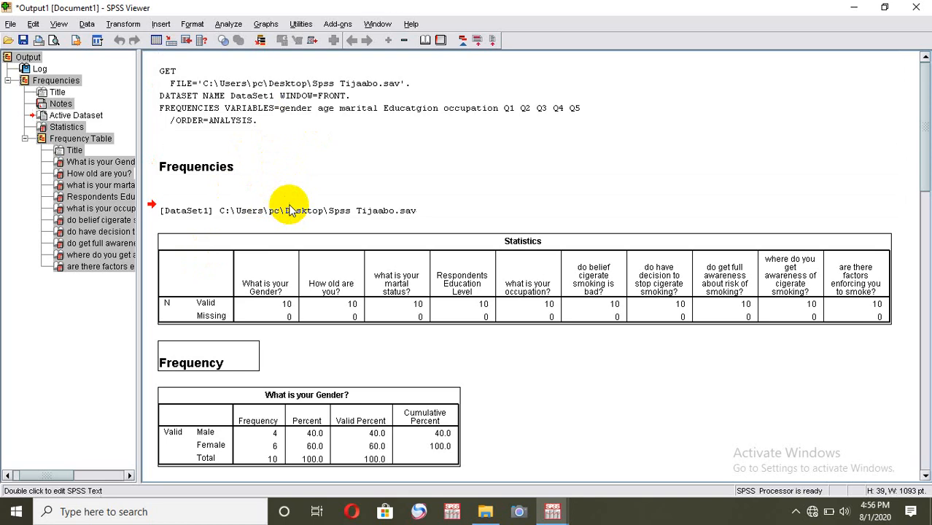
{"action": "left_click", "coordinate": [279, 262]}
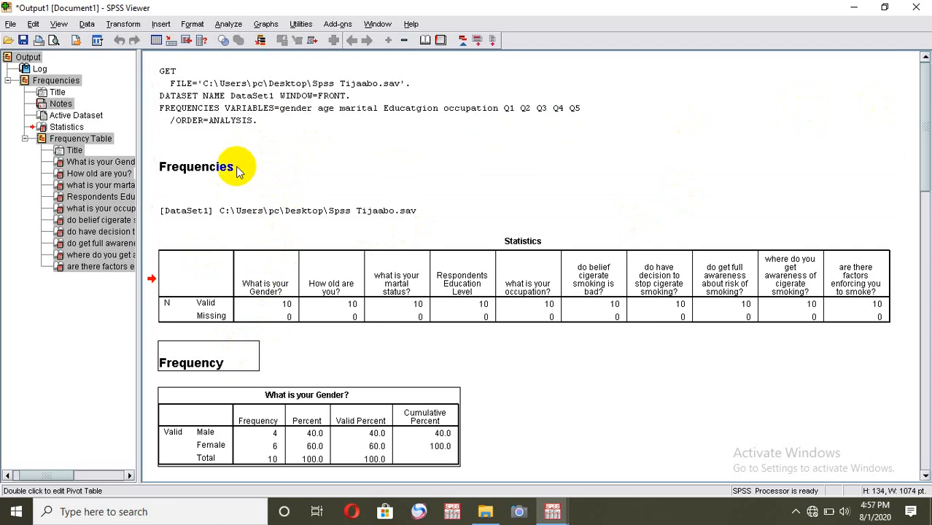
{"action": "left_click", "coordinate": [199, 167]}
{"action": "left_click", "coordinate": [199, 168], "text": "ctrl"}
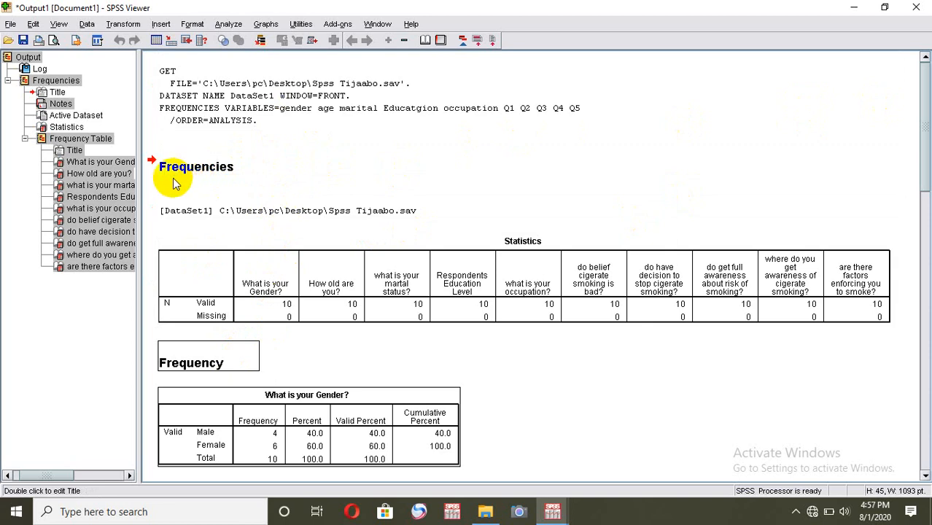
{"action": "left_click", "coordinate": [61, 105]}
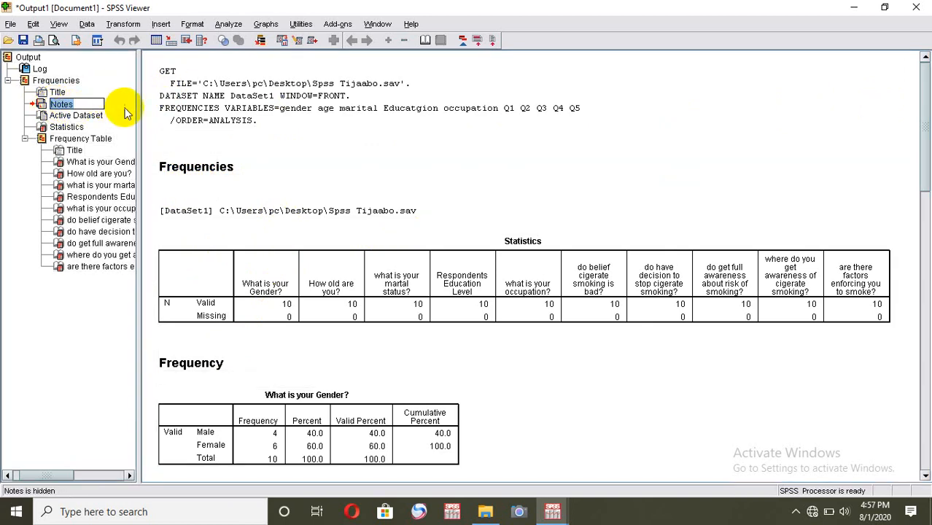
Step: Try to select only the frequency tables by excluding the log, headings, dataset line and Statistics table, and call up their copy options
{"action": "left_click", "coordinate": [266, 117]}
{"action": "key", "text": "ctrl+a"}
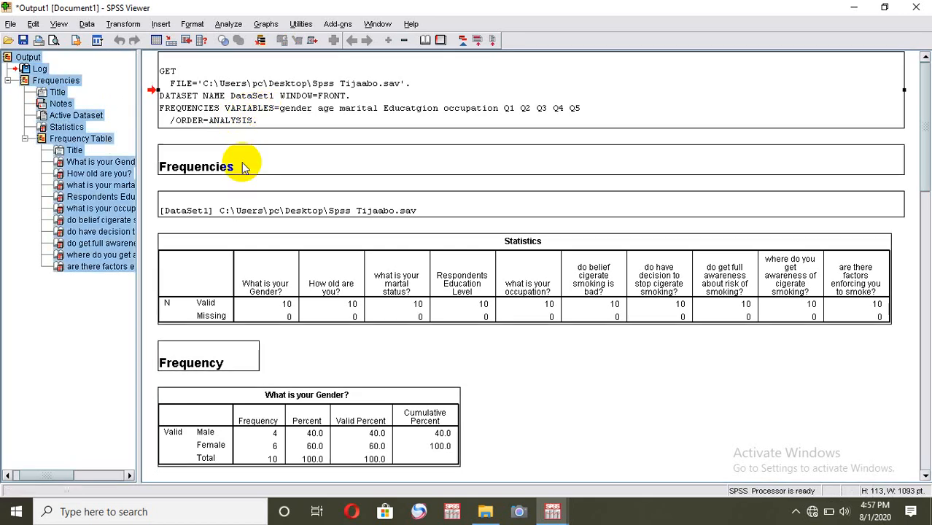
{"action": "left_click", "coordinate": [237, 95]}
{"action": "left_click", "coordinate": [271, 156]}
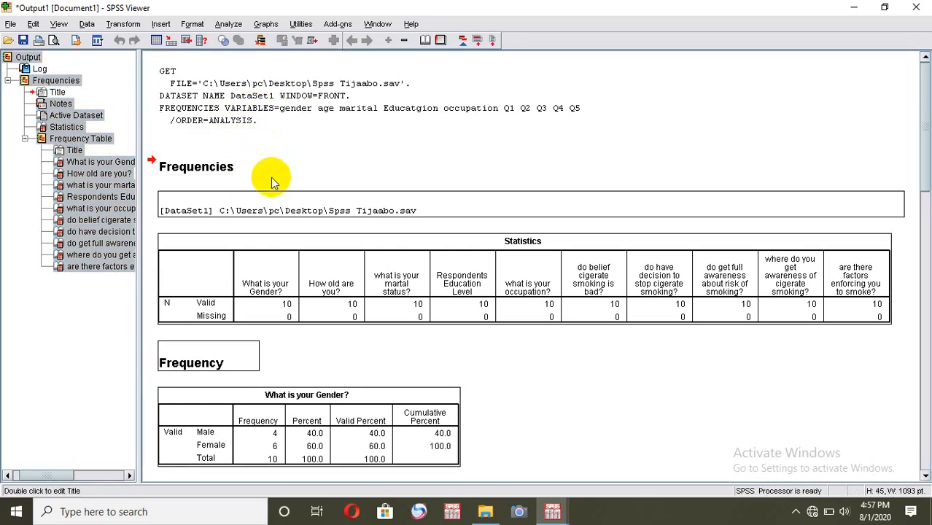
{"action": "left_click", "coordinate": [271, 201]}
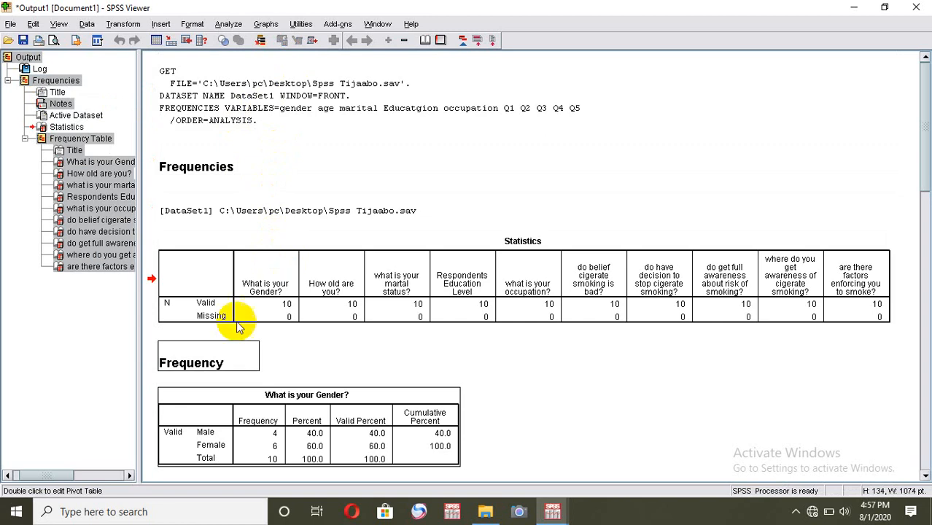
{"action": "left_click", "coordinate": [234, 352]}
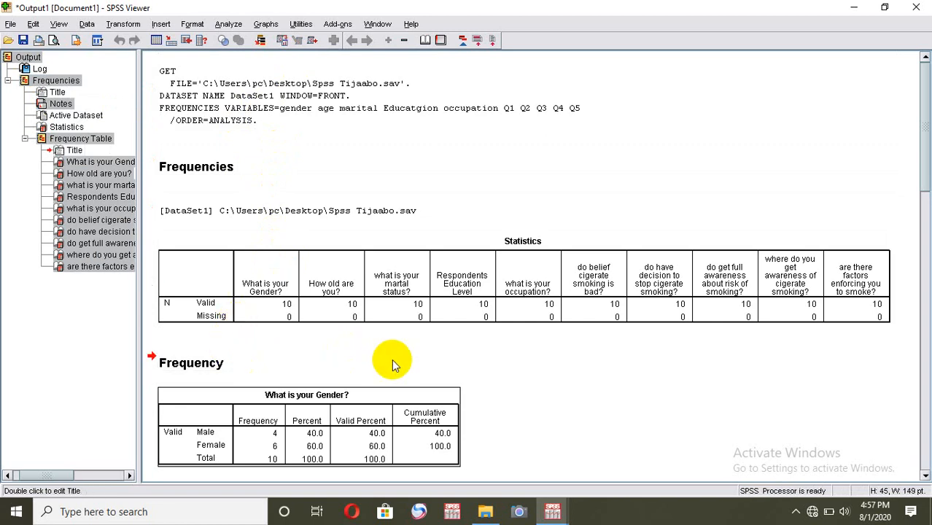
{"action": "right_click", "coordinate": [275, 413]}
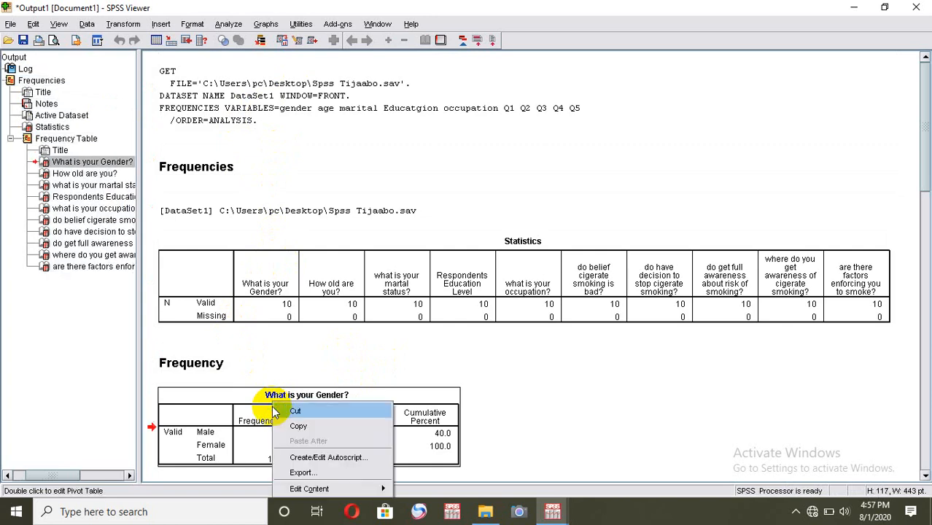
{"action": "left_click", "coordinate": [530, 392]}
{"action": "key", "text": "ctrl+a"}
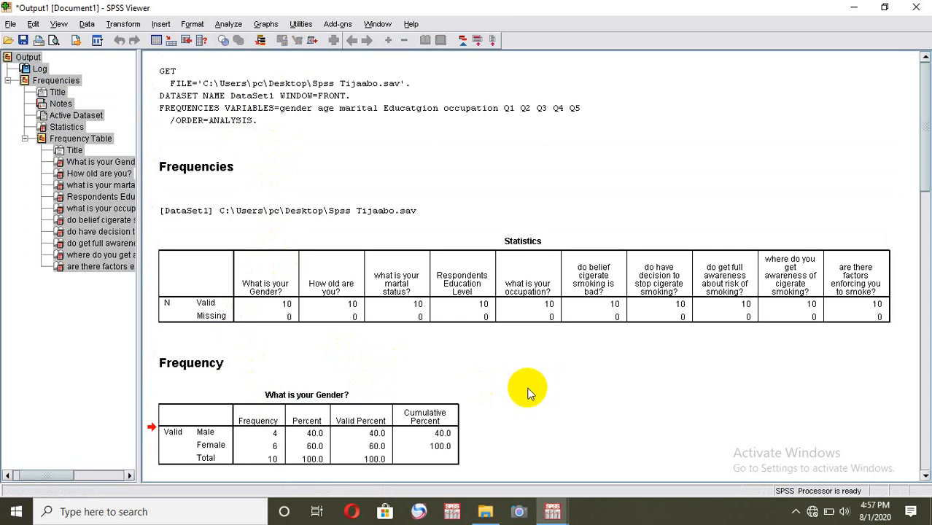
{"action": "left_click", "coordinate": [338, 126]}
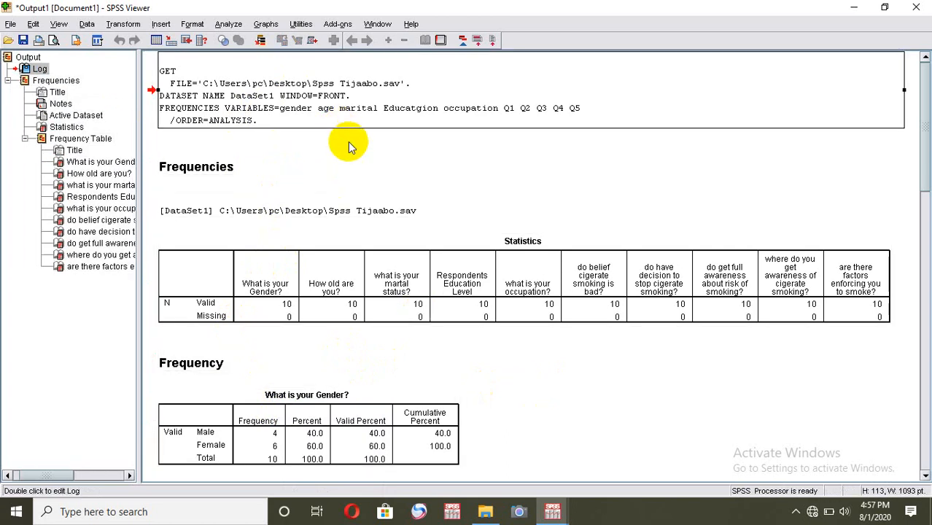
{"action": "left_click", "coordinate": [349, 146]}
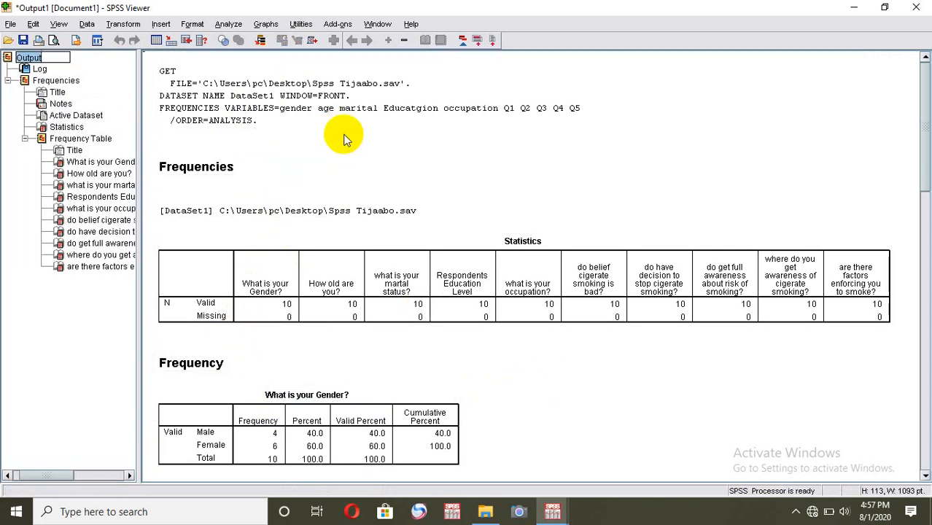
{"action": "left_click", "coordinate": [420, 113]}
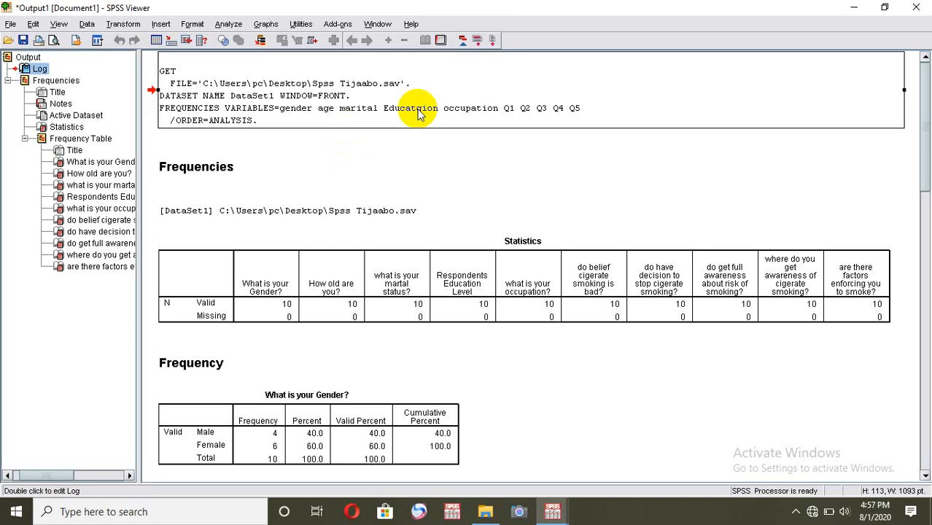
Step: Try to select only the frequency tables by leaving out the log, titles, dataset line and Statistics table, and call up their copy options
{"action": "key", "text": "ctrl+a"}
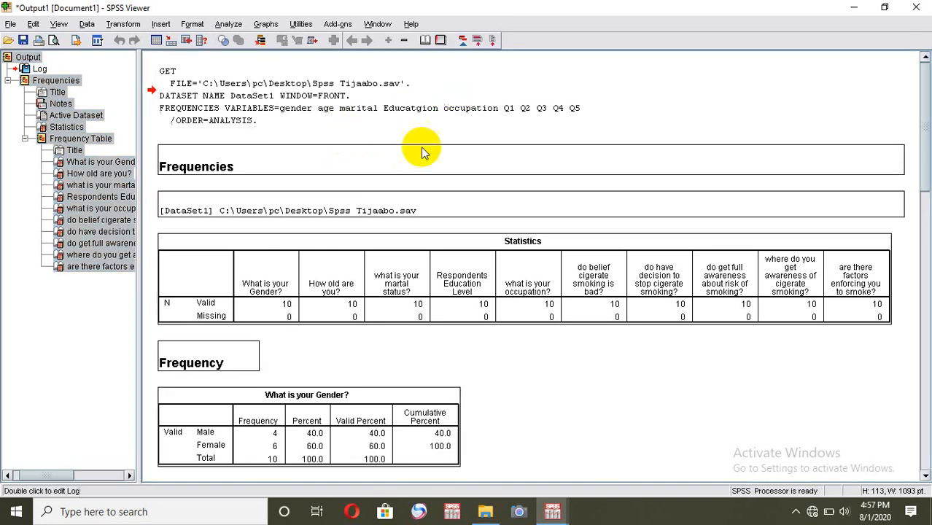
{"action": "left_click", "coordinate": [423, 152]}
{"action": "left_click", "coordinate": [390, 210]}
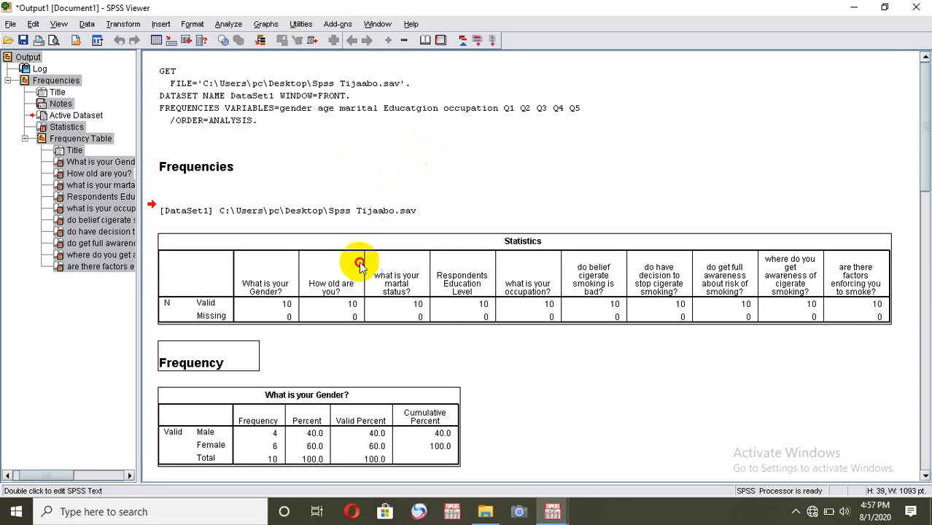
{"action": "left_click", "coordinate": [359, 264]}
{"action": "left_click", "coordinate": [246, 353]}
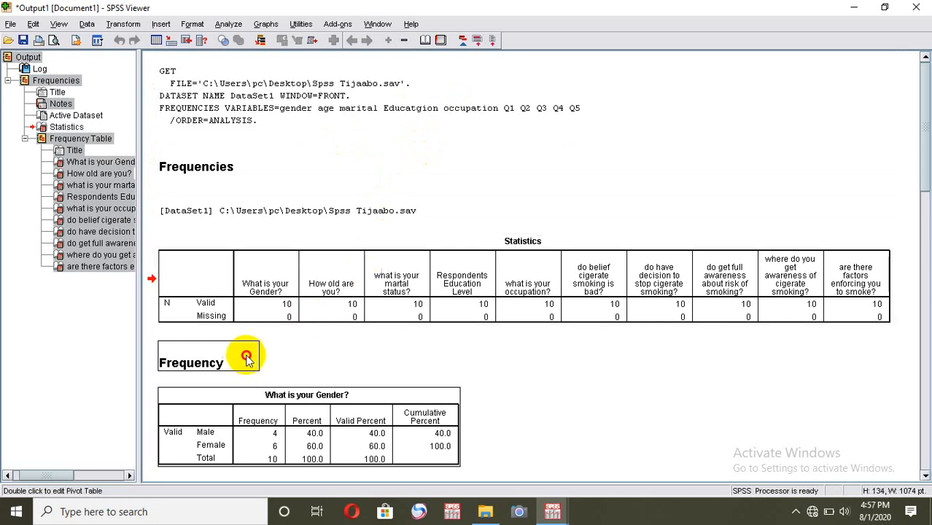
{"action": "right_click", "coordinate": [269, 413]}
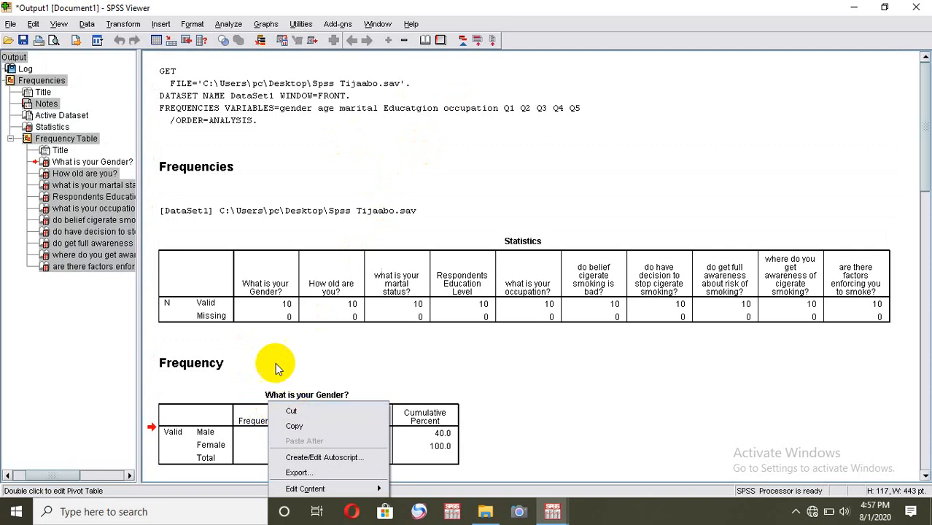
{"action": "left_click", "coordinate": [262, 412]}
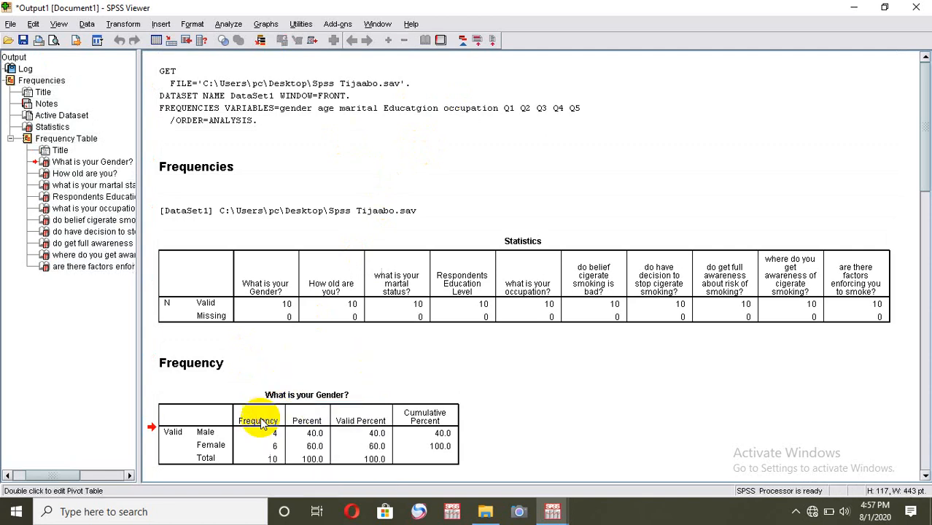
Step: Select all output items, leaving out the Statistics table, Frequency heading, dataset line, Frequencies title and log
{"action": "left_click", "coordinate": [245, 373]}
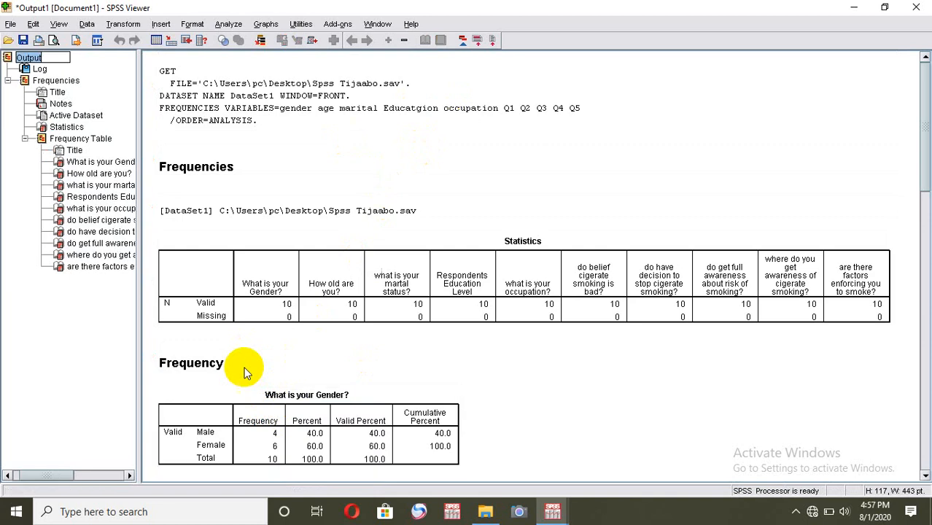
{"action": "left_click", "coordinate": [272, 430]}
{"action": "key", "text": "ctrl+a"}
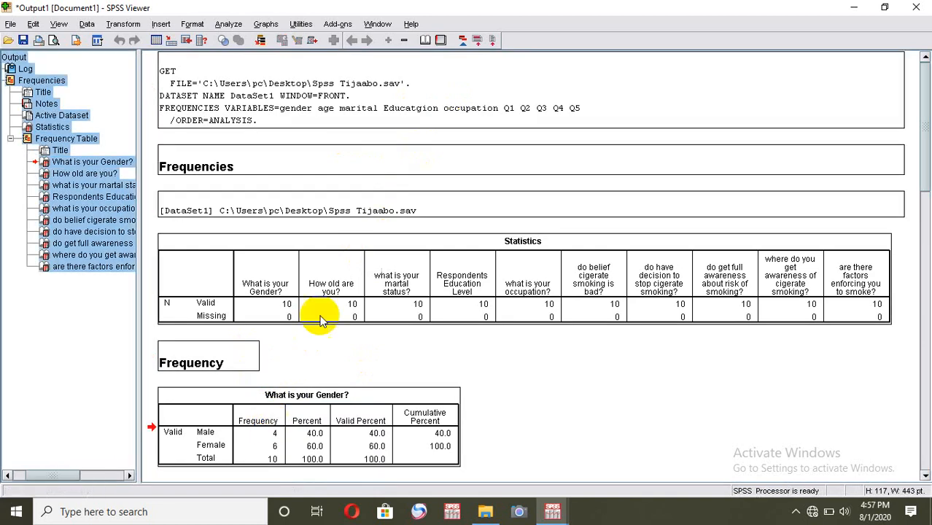
{"action": "left_click", "coordinate": [291, 307]}
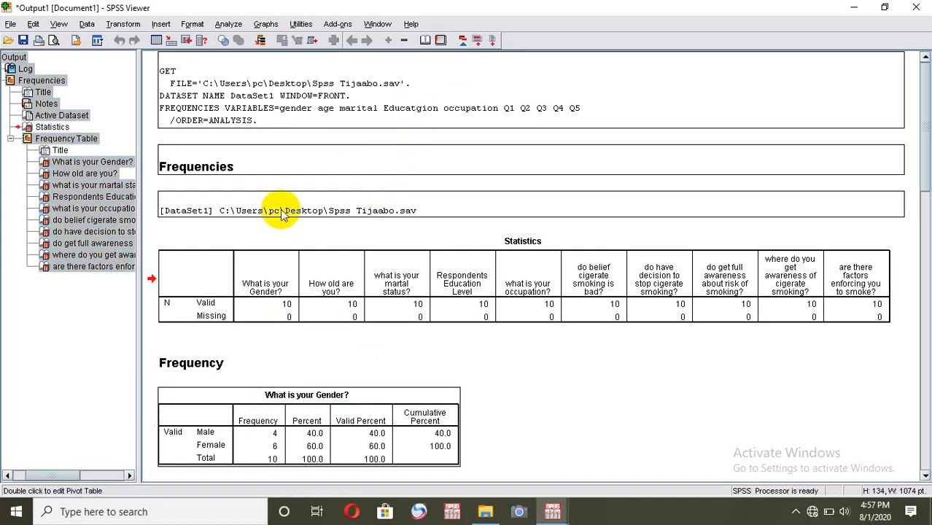
{"action": "left_click", "coordinate": [281, 211]}
{"action": "left_click", "coordinate": [309, 97]}
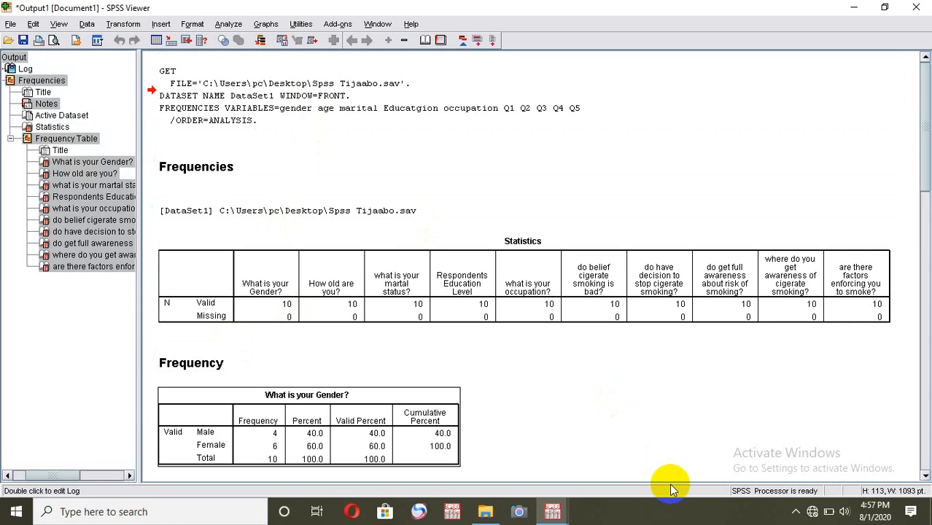
Step: Switch to a blank Word document and paste the copied output with Keep Source Formatting
{"action": "left_click", "coordinate": [150, 511]}
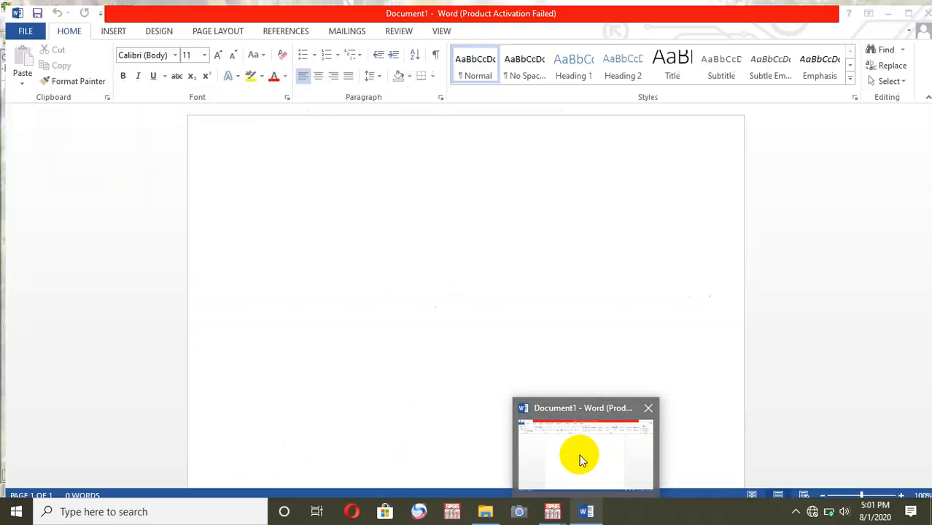
{"action": "left_click", "coordinate": [581, 457]}
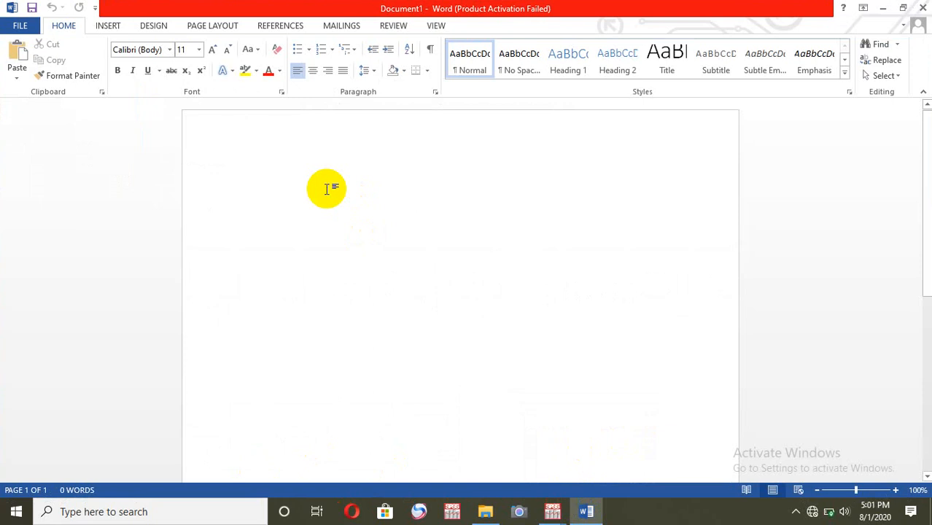
{"action": "left_click", "coordinate": [327, 189]}
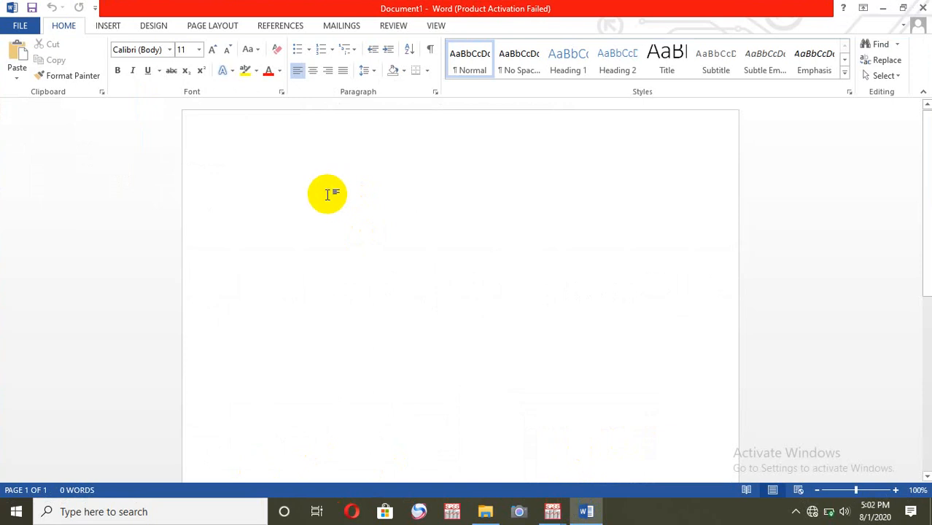
{"action": "right_click", "coordinate": [333, 199]}
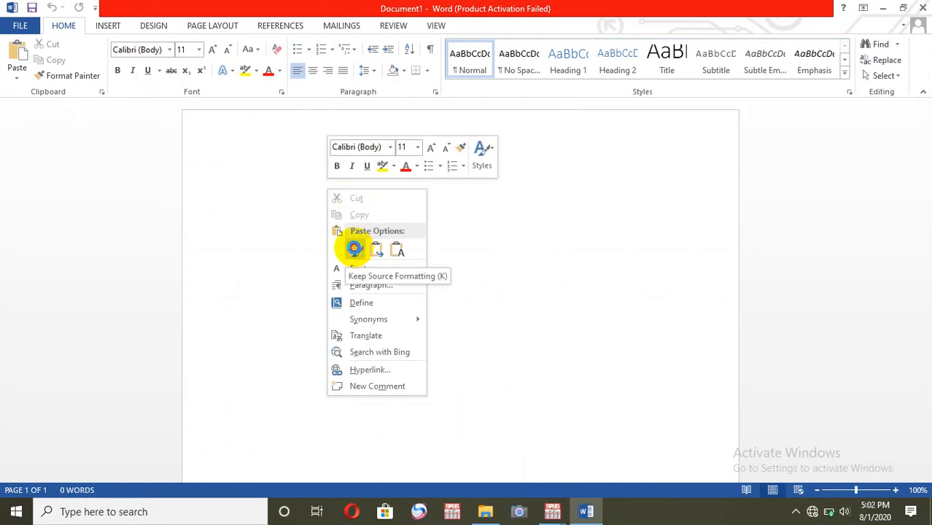
{"action": "left_click", "coordinate": [356, 251]}
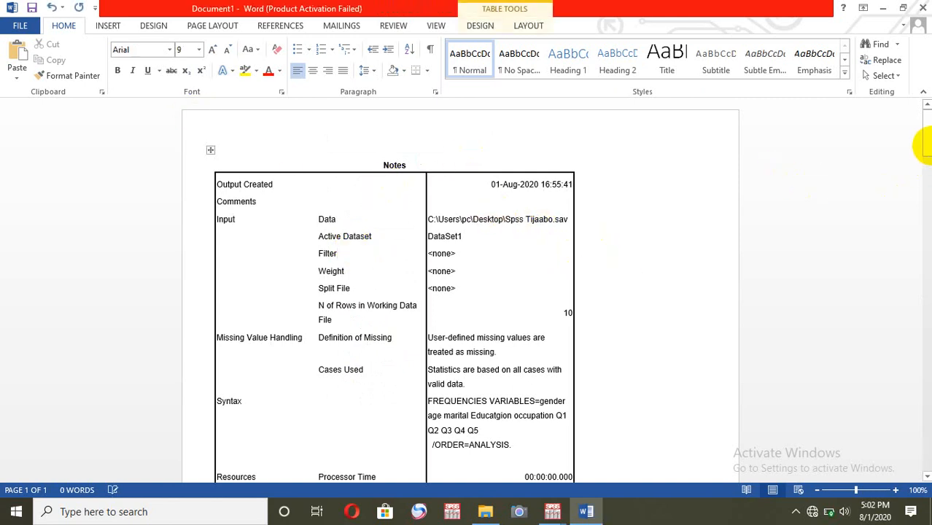
Step: Delete the whole Notes table above the gender frequency table, including its empty grid
{"action": "scroll", "coordinate": [928, 159], "scroll_direction": "down", "scroll_amount": 3}
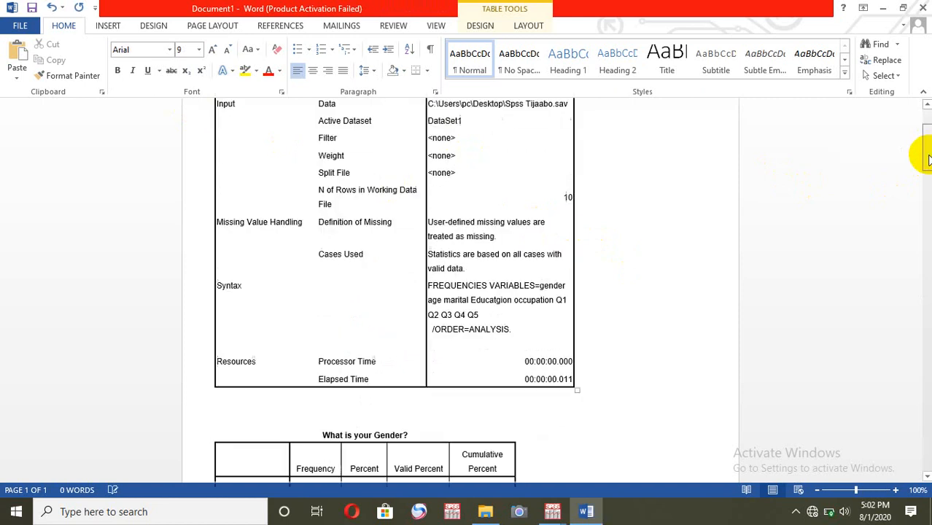
{"action": "scroll", "coordinate": [927, 138], "scroll_direction": "up", "scroll_amount": 3}
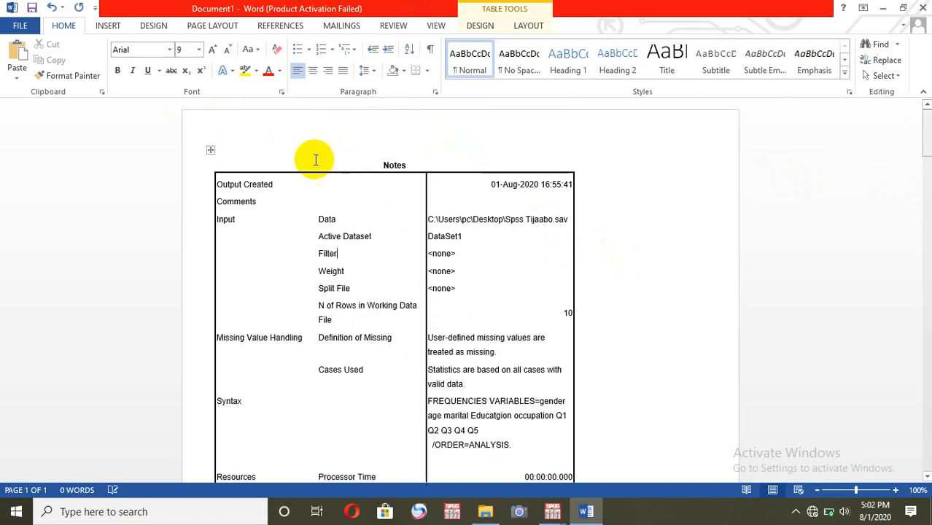
{"action": "left_click", "coordinate": [211, 151]}
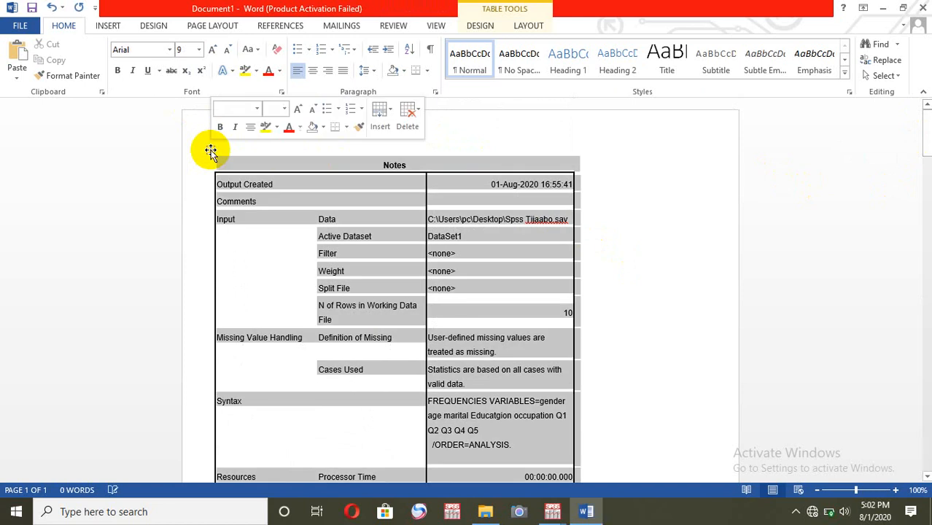
{"action": "key", "text": "Delete"}
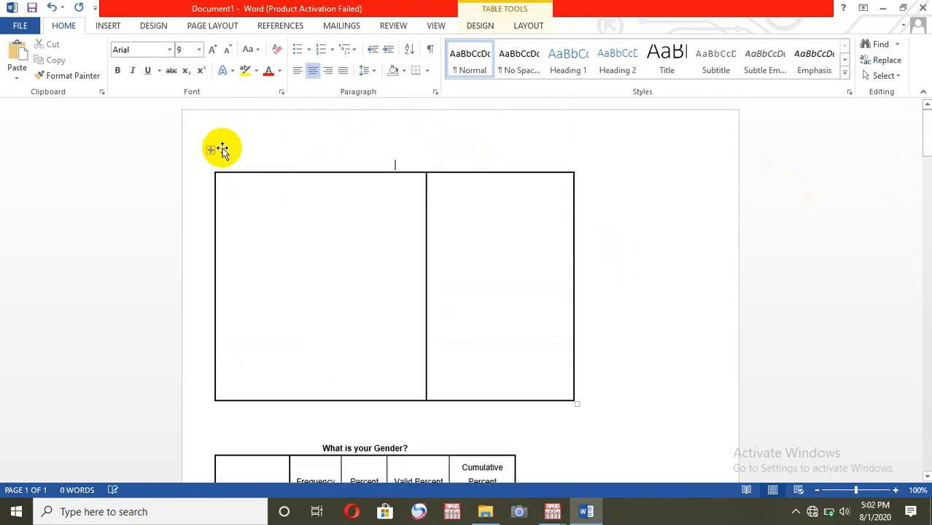
{"action": "left_click", "coordinate": [210, 151]}
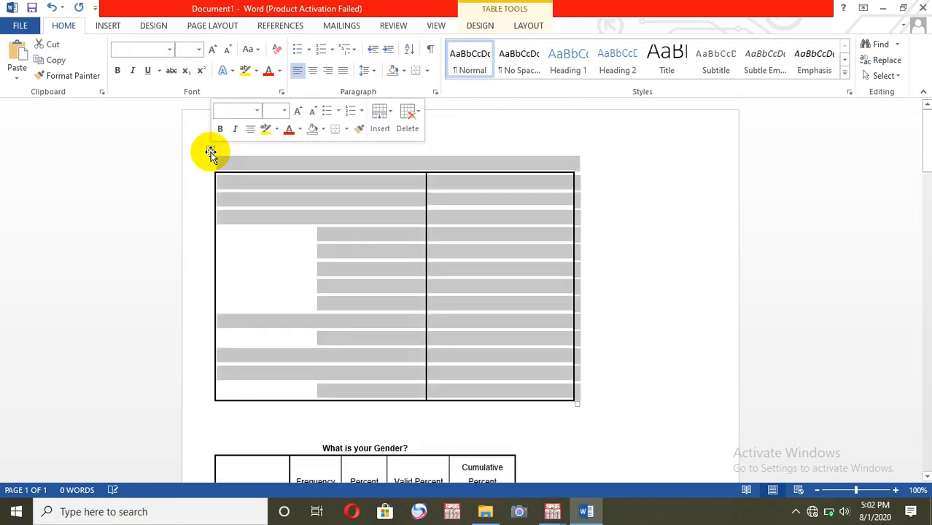
{"action": "key", "text": "BackSpace"}
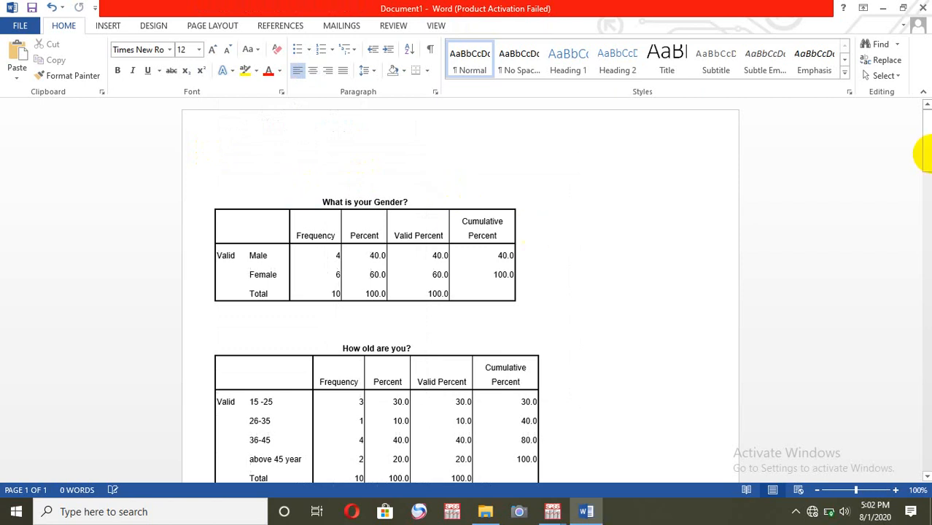
Step: Review the pasted frequency tables in Word and compare them with the tables in the SPSS output
{"action": "left_click_drag", "start_coordinate": [927, 131], "coordinate": [504, 348]}
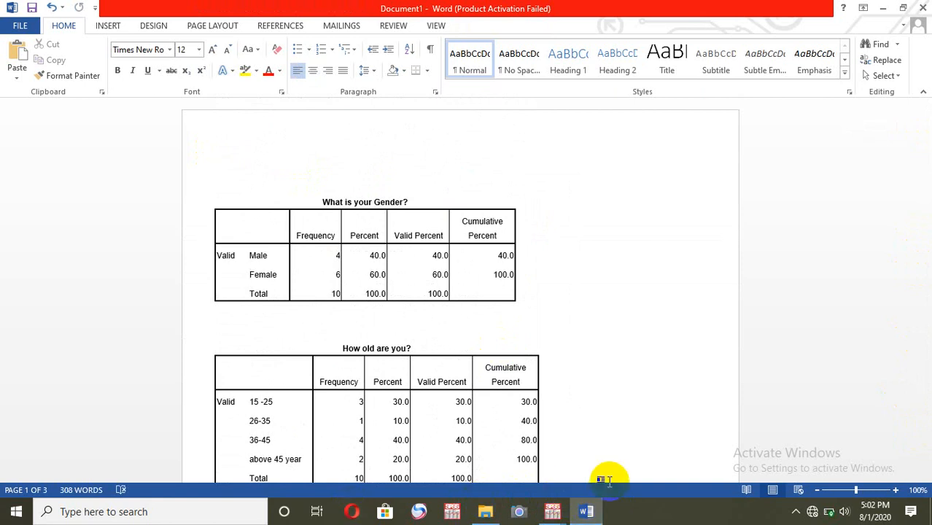
{"action": "mouse_move", "coordinate": [552, 510]}
{"action": "left_click", "coordinate": [494, 431]}
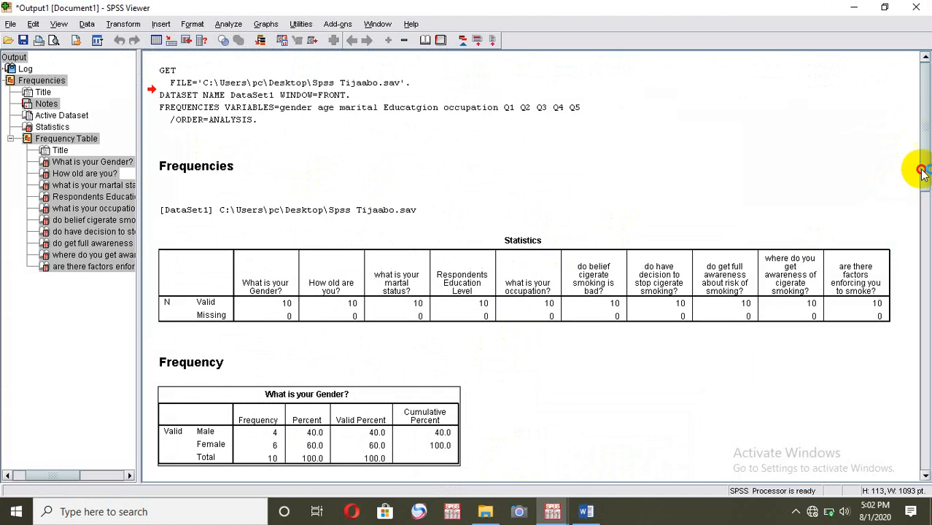
{"action": "scroll", "coordinate": [922, 188], "scroll_direction": "down", "scroll_amount": 5}
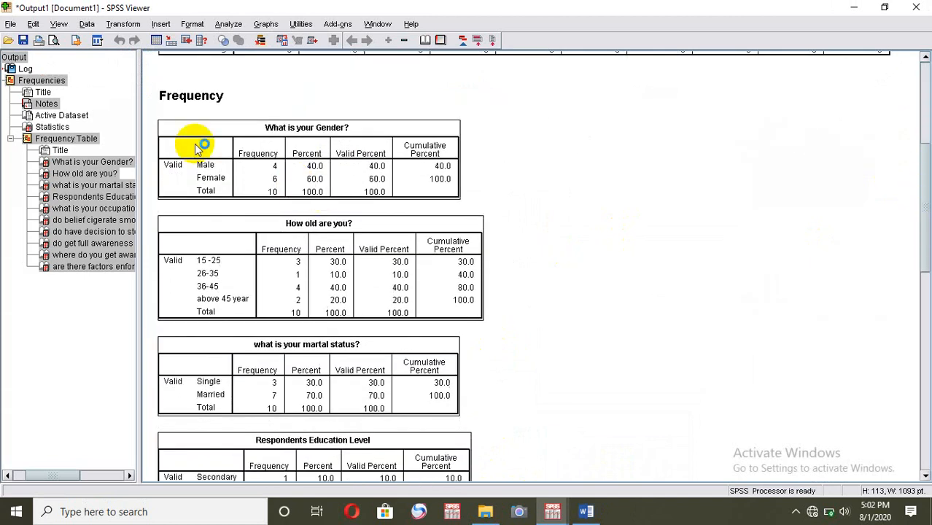